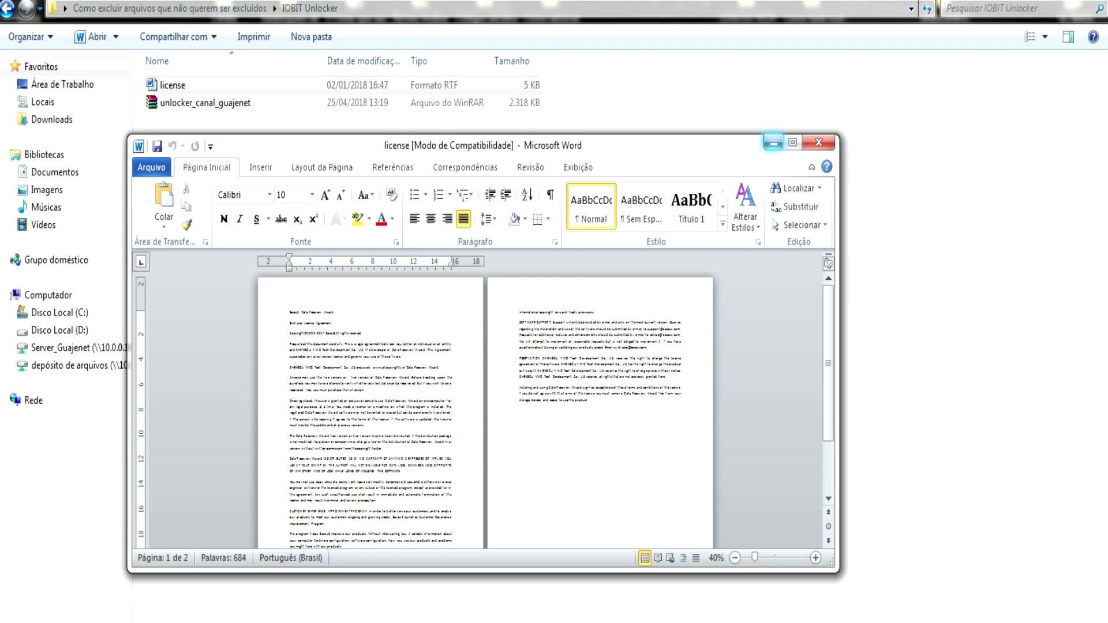
Step: Minimise the Word window and try to permanently delete the license file while it is open, retrying before dismissing the dialog
click(773, 142)
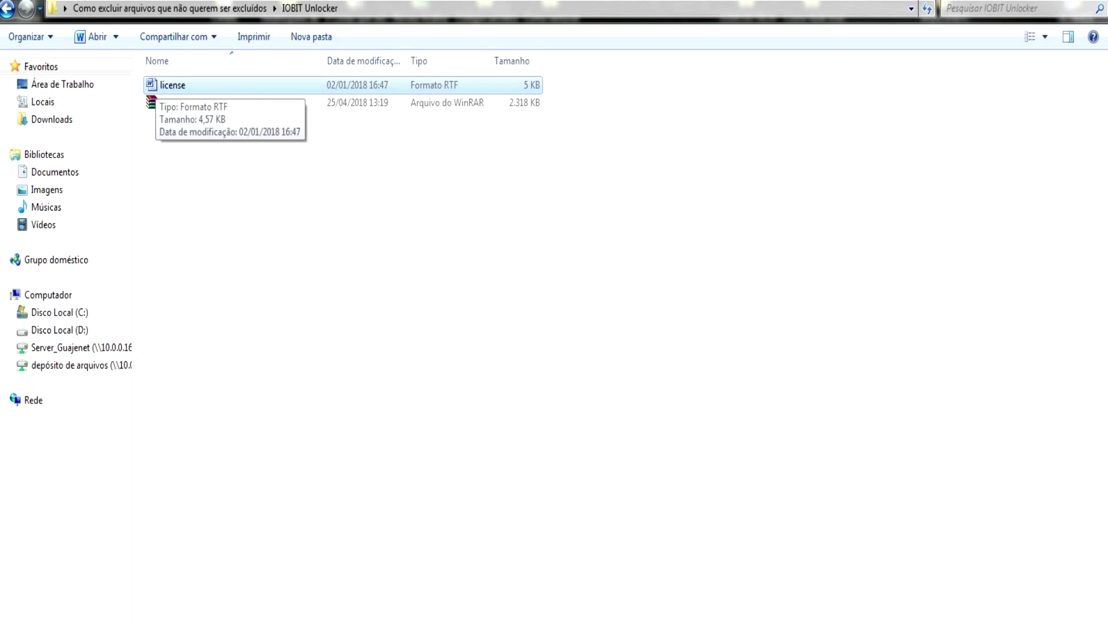
key(shift+Delete)
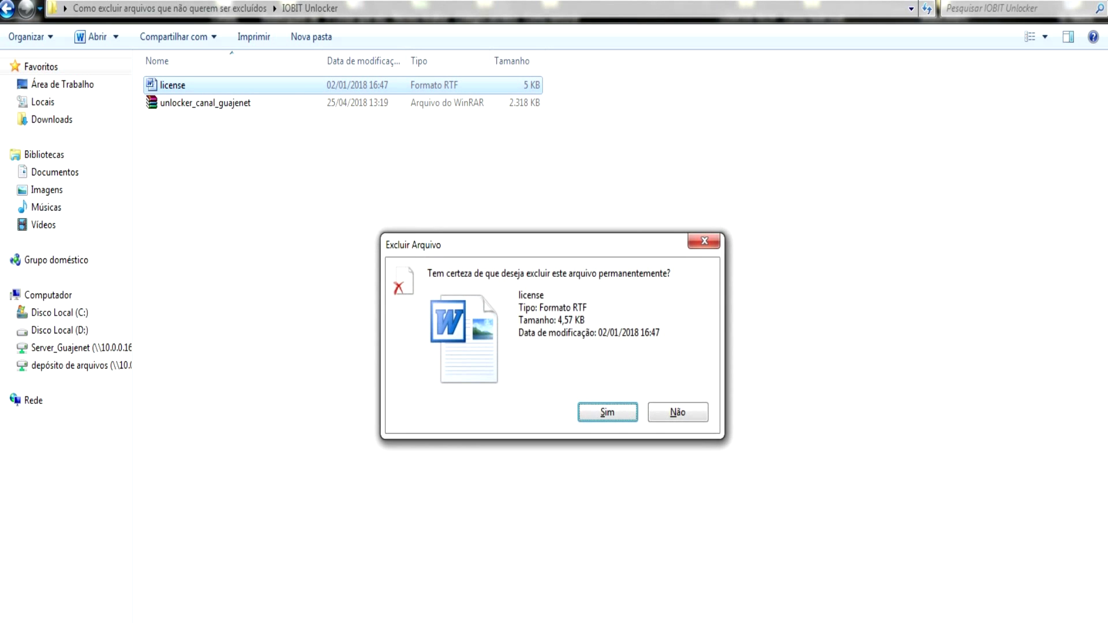
key(Return)
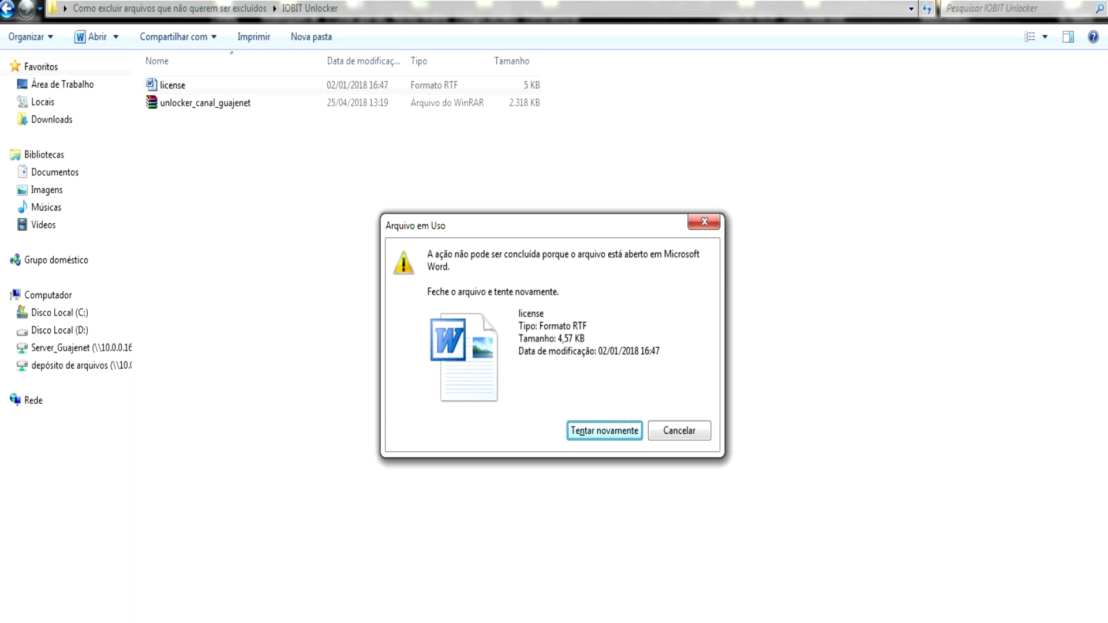
key(Return)
key(Return)
click(603, 430)
click(704, 221)
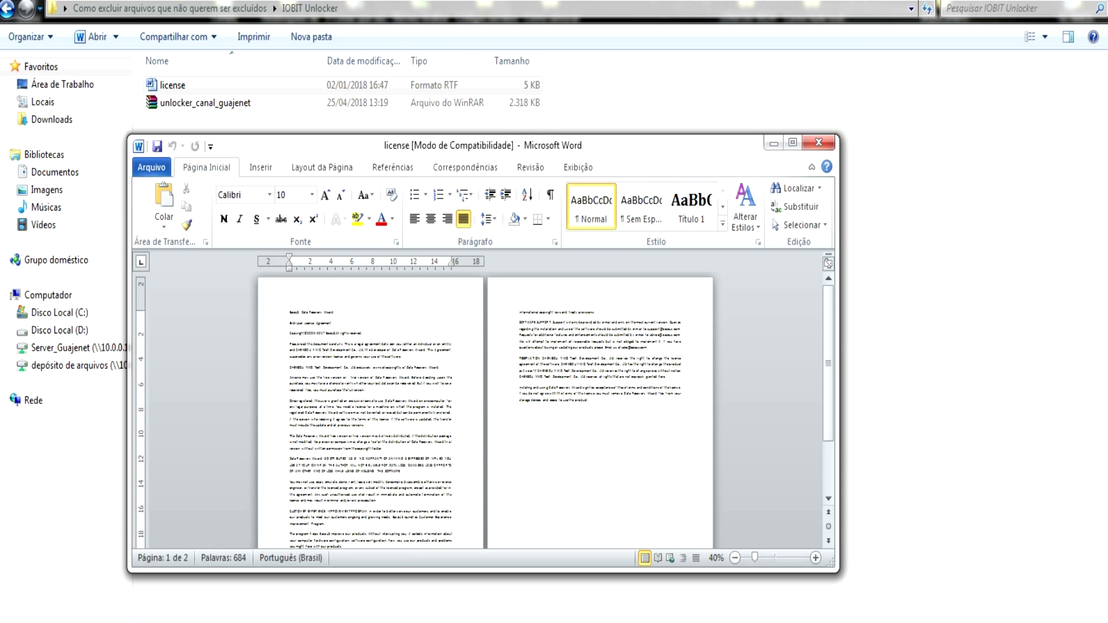
Step: Close the license document in Word and duplicate the license file in the same folder
click(819, 142)
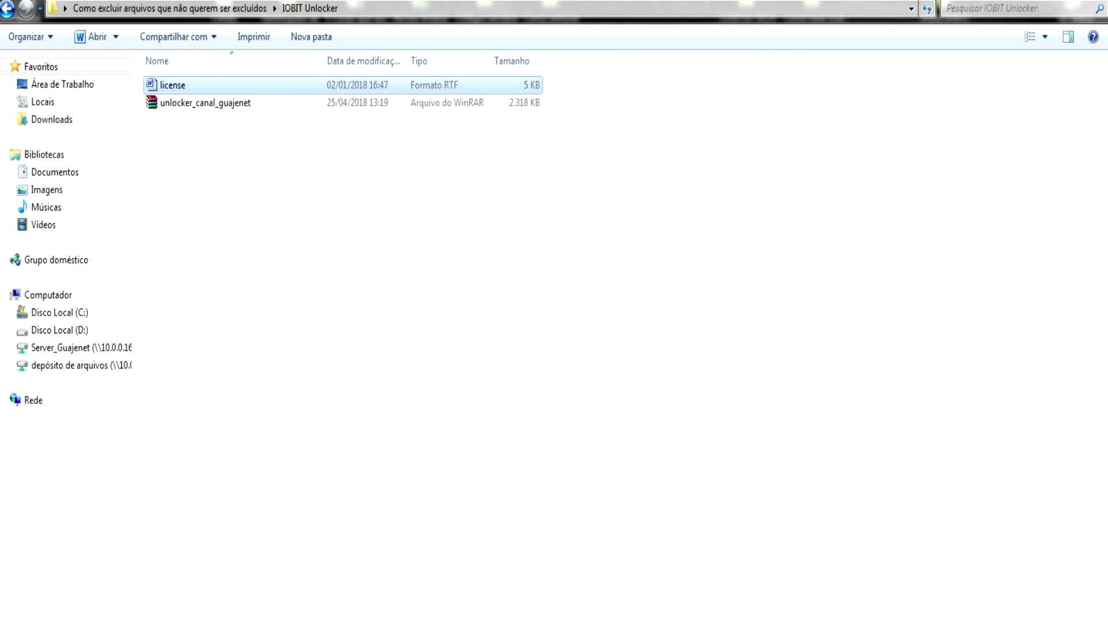
key(ctrl+c)
key(ctrl+v)
key(Escape)
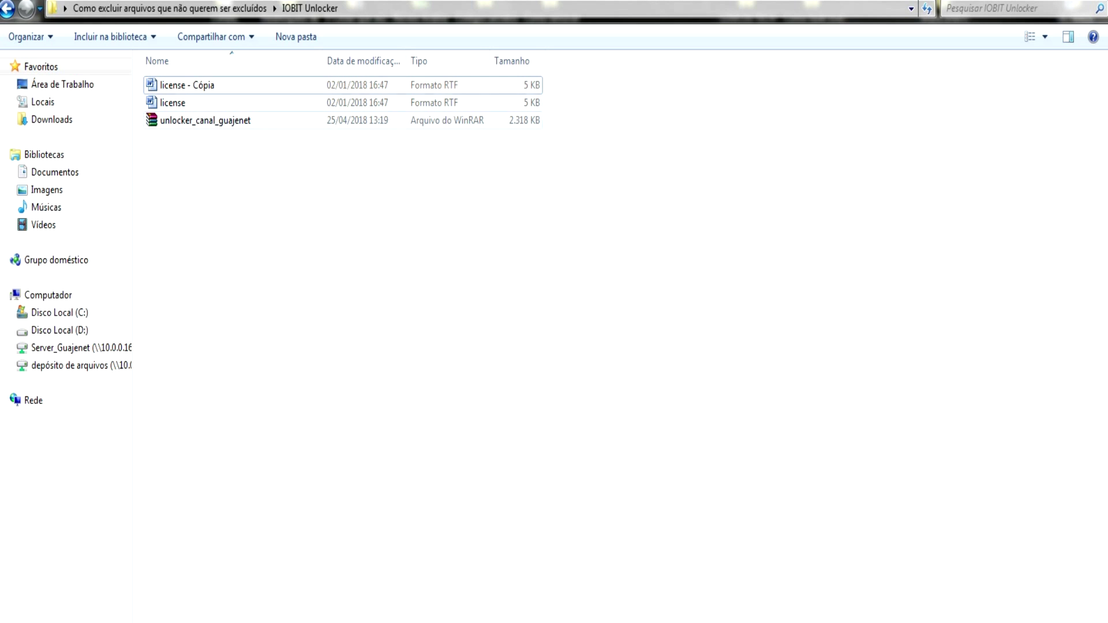
Step: Permanently delete the original license file, keeping the copy
click(172, 103)
key(shift+Delete)
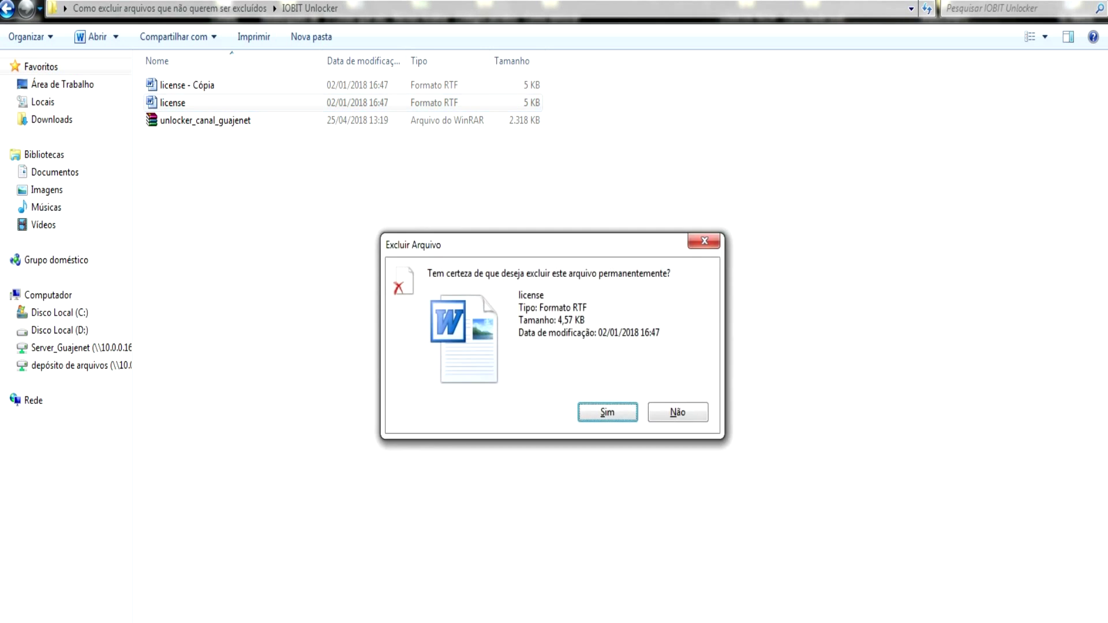
key(Return)
Step: Rename the file "license - Cópia" as "license"
click(186, 85)
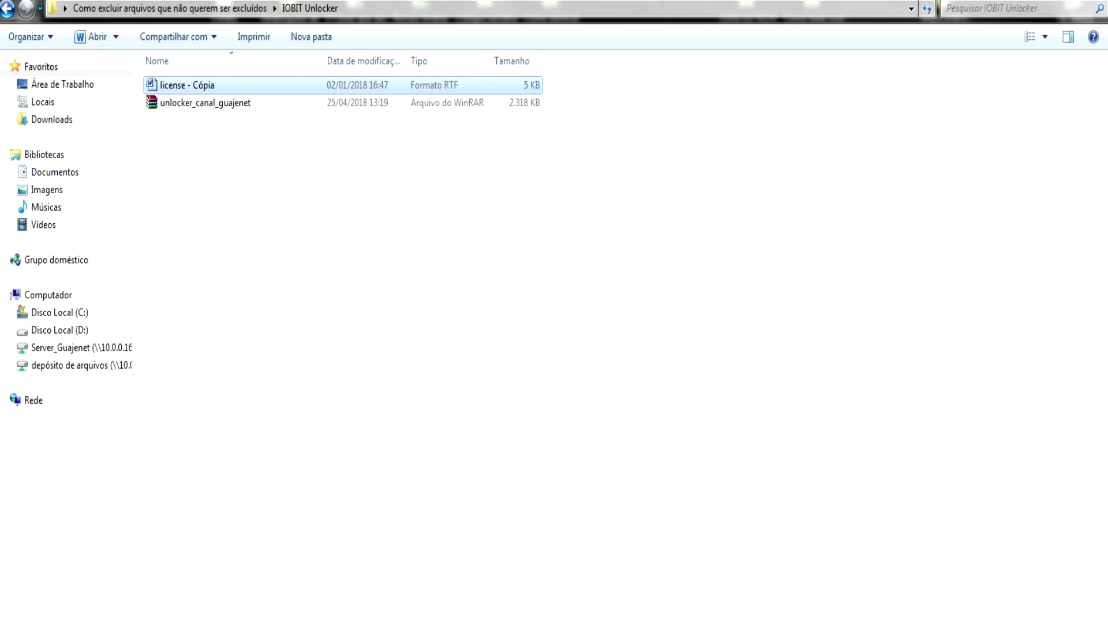
key(F2)
drag(185, 85, 216, 85)
key(Delete)
key(Return)
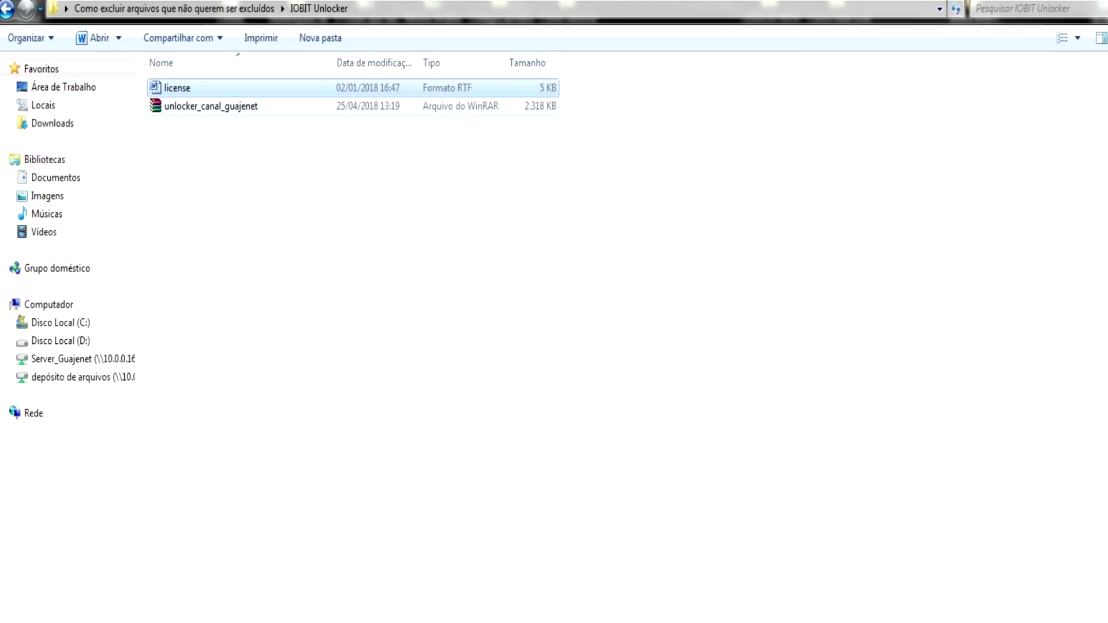
Step: Extract the unlocker_canal_guajenet archive into the current folder
click(205, 103)
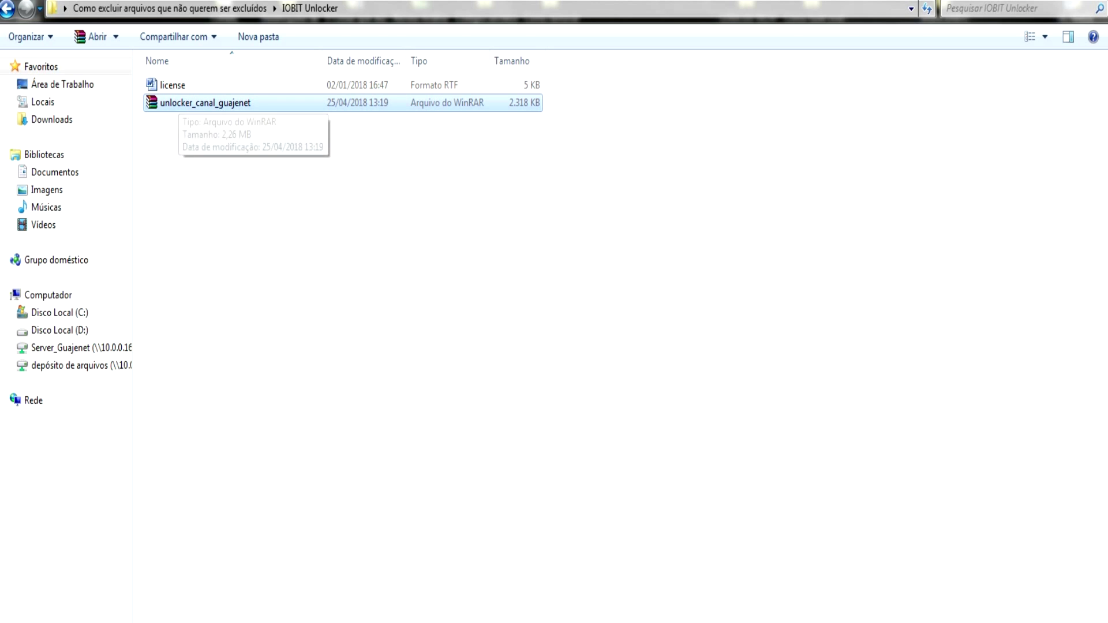
right_click(164, 105)
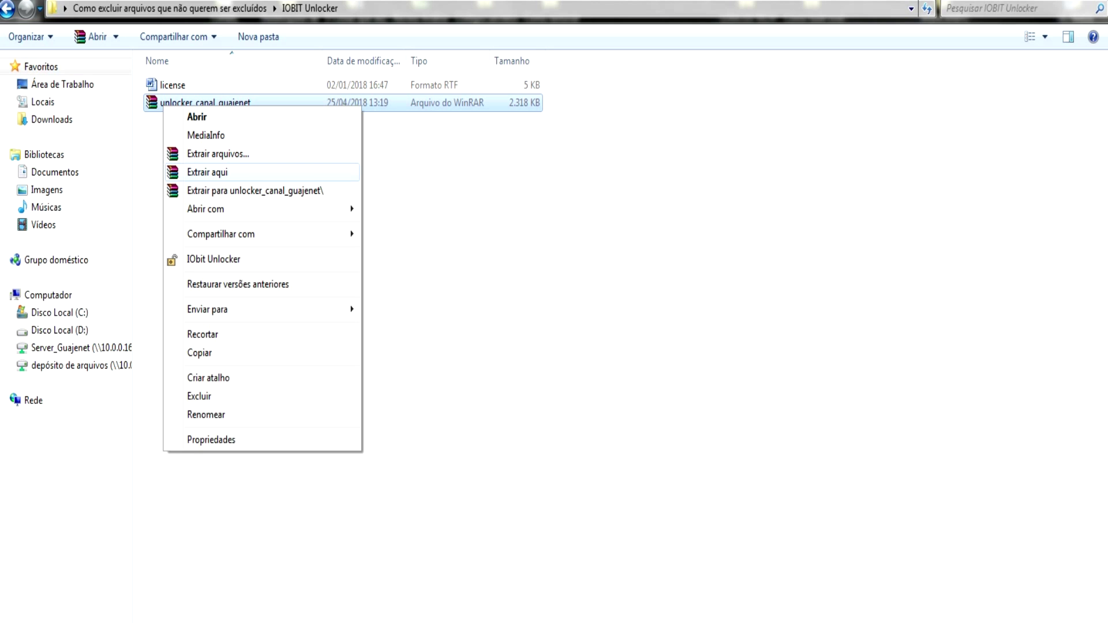
click(207, 172)
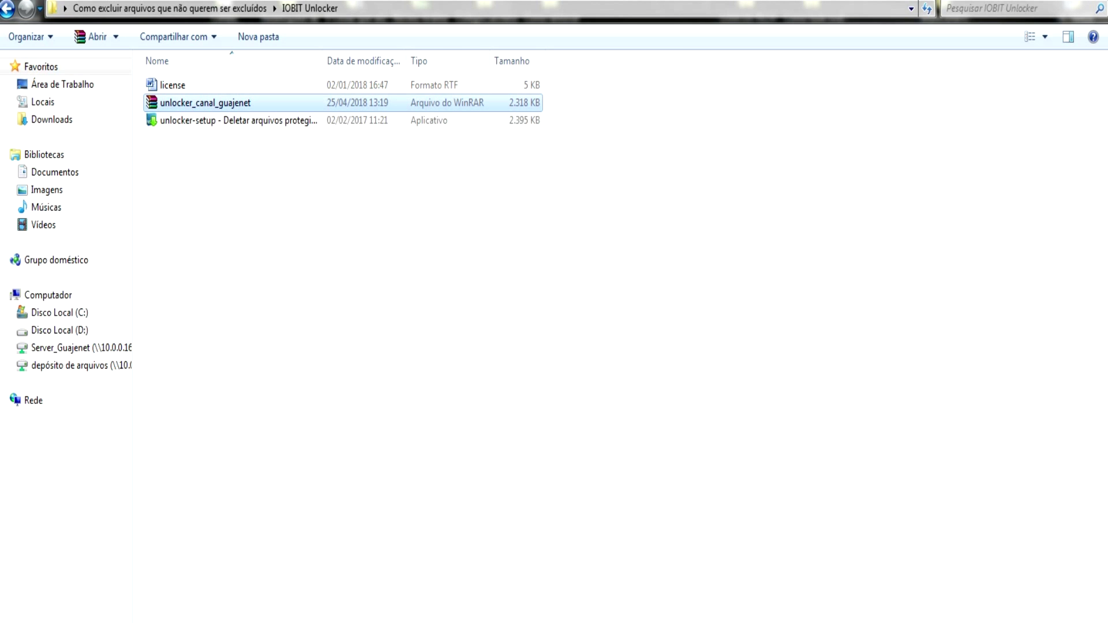
Step: Launch the extracted unlocker-setup installer and exit the IObit Unlocker setup wizard without installing
click(238, 120)
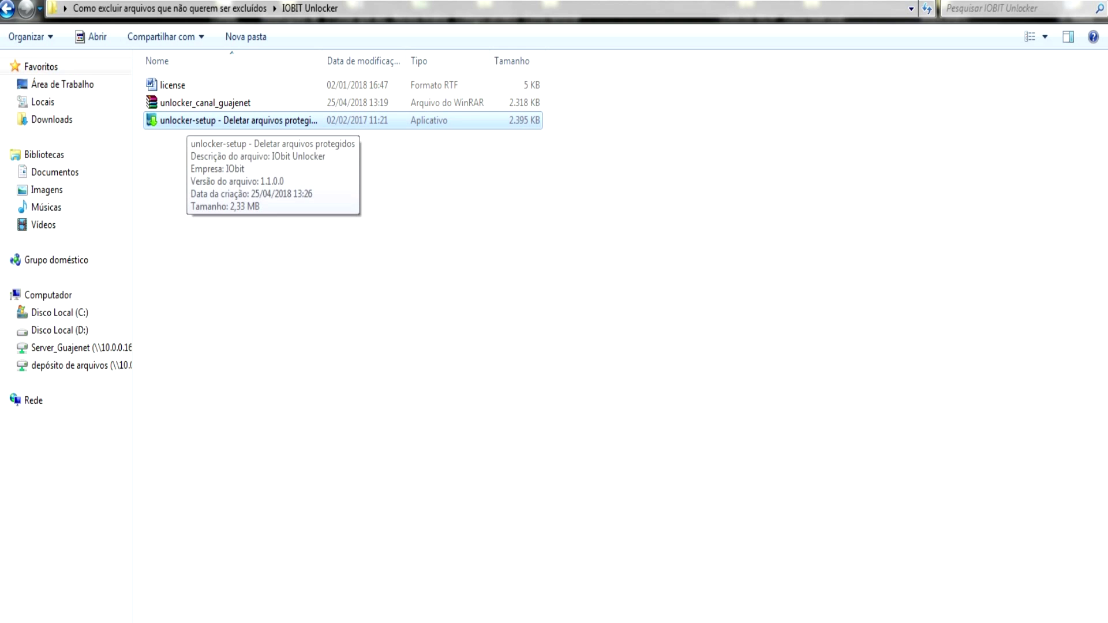
double_click(186, 120)
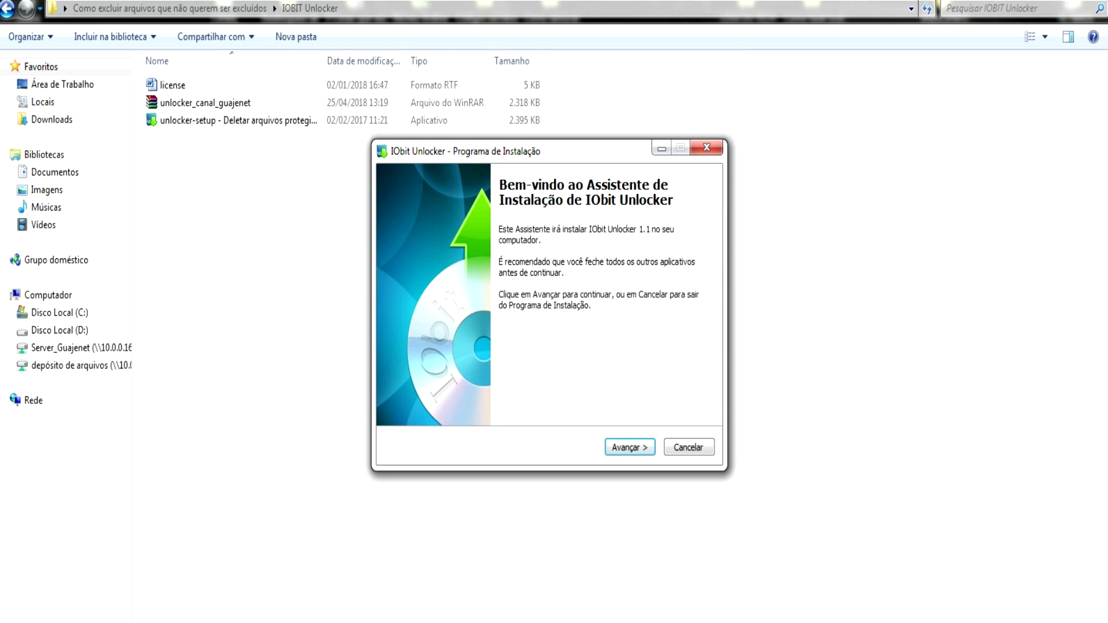
key(Escape)
key(s)
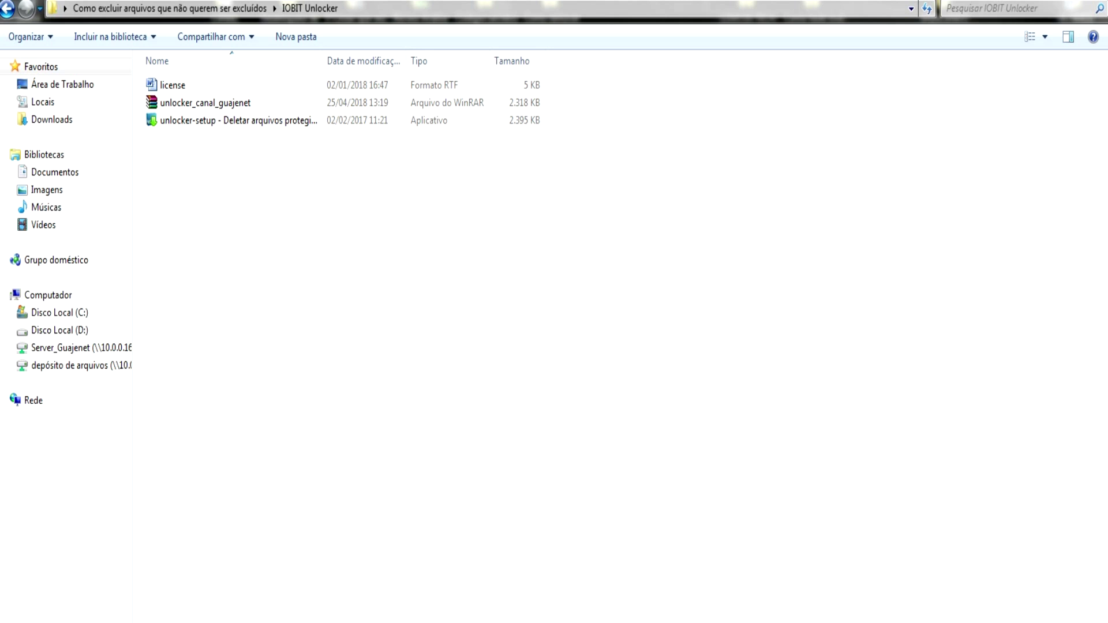
Step: Open the license file in Word, minimise its window, and try to permanently delete the file while it is in use
double_click(172, 85)
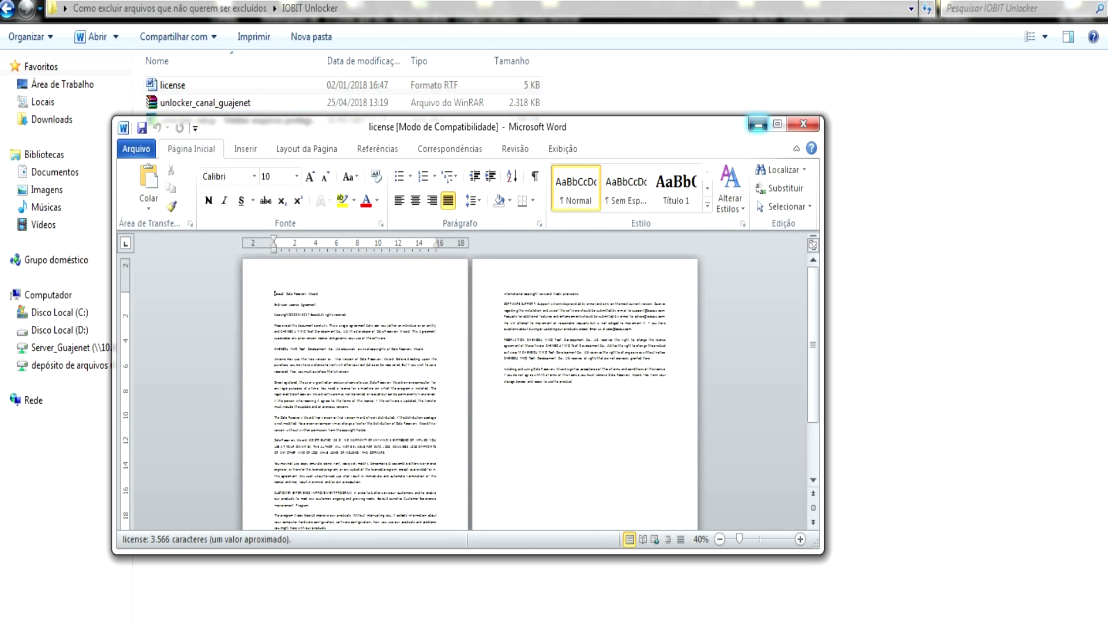
key(alt+F4)
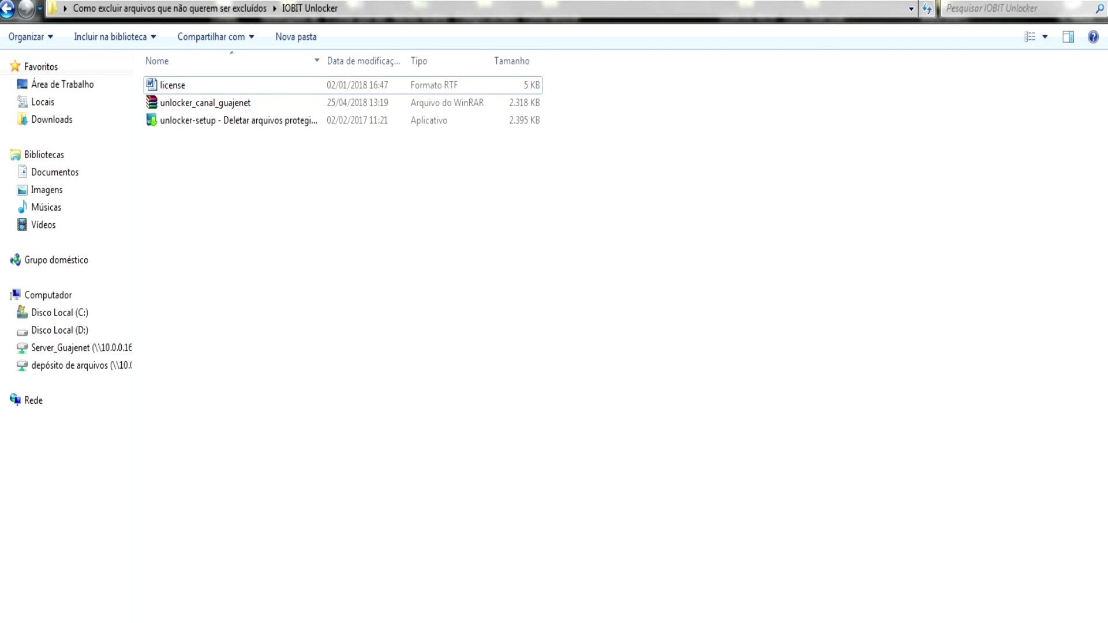
click(172, 85)
key(shift+Delete)
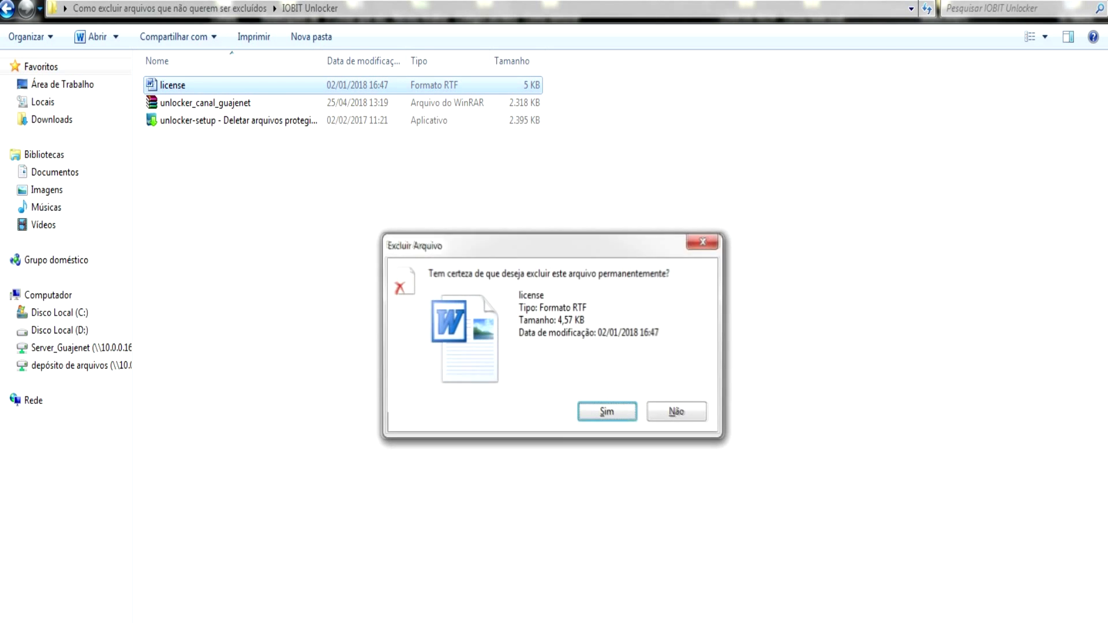
key(Return)
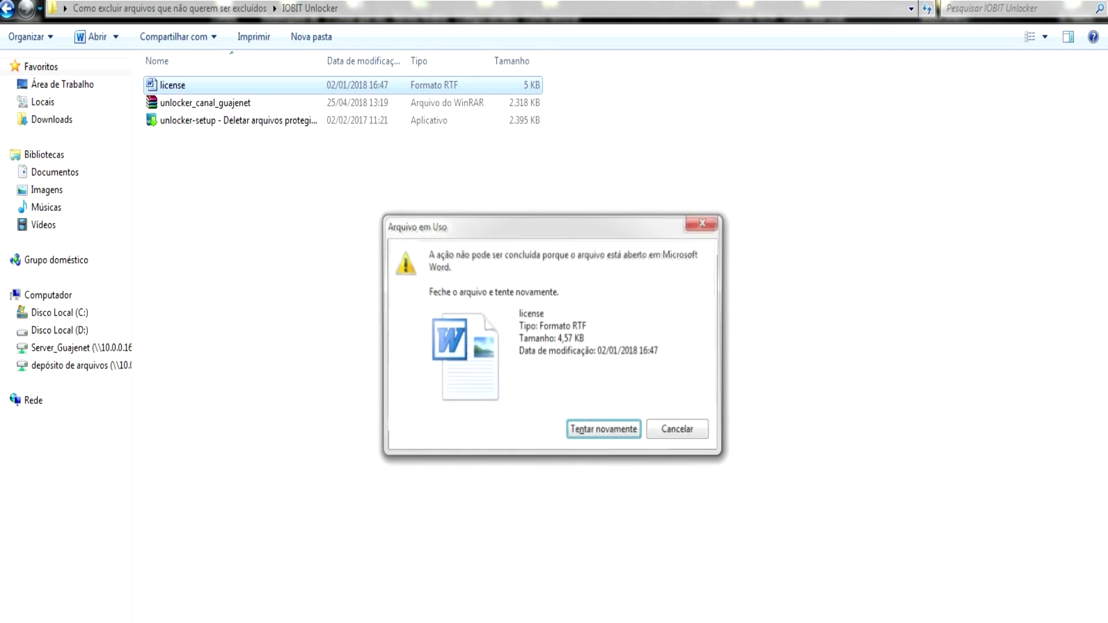
click(704, 222)
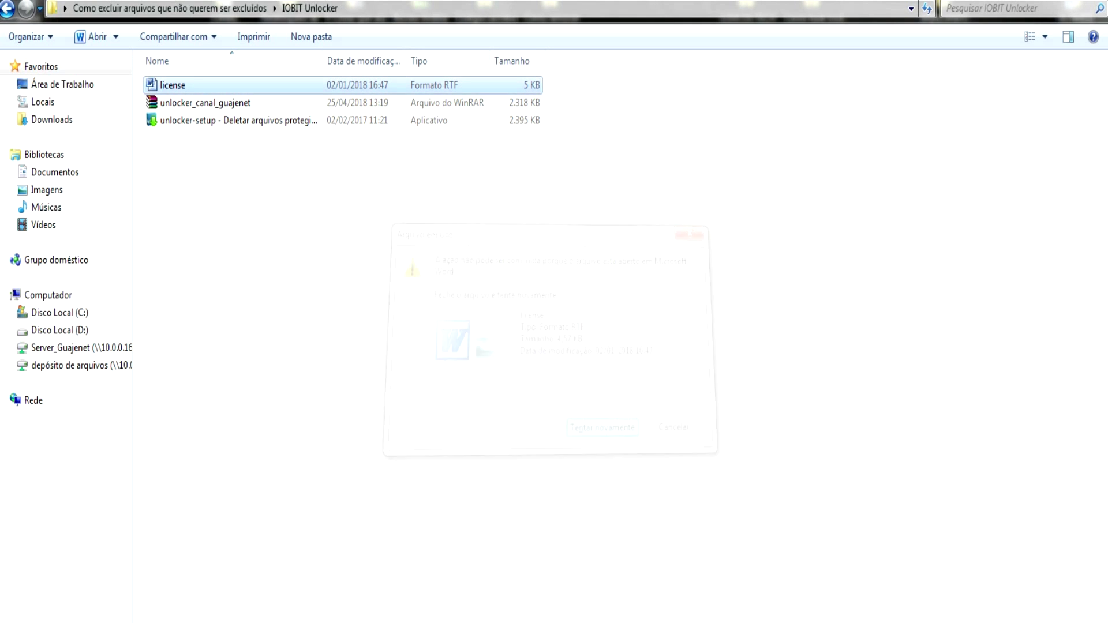
Step: Unlock and permanently delete license.rtf using IObit Unlocker's Unlock & Delete option, and close the tool
right_click(167, 76)
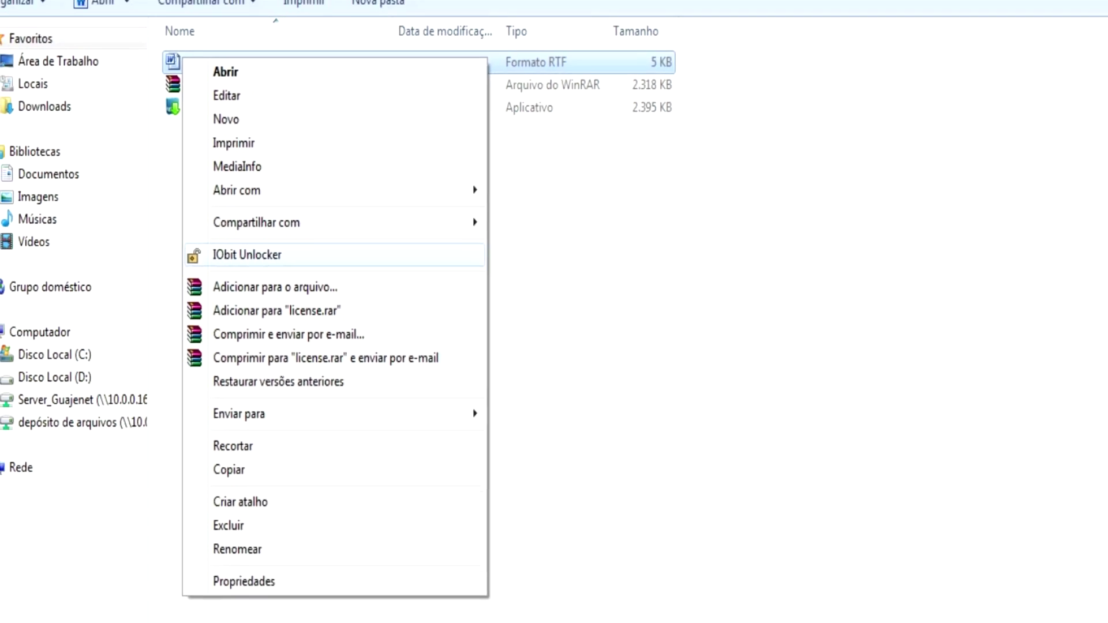
click(247, 254)
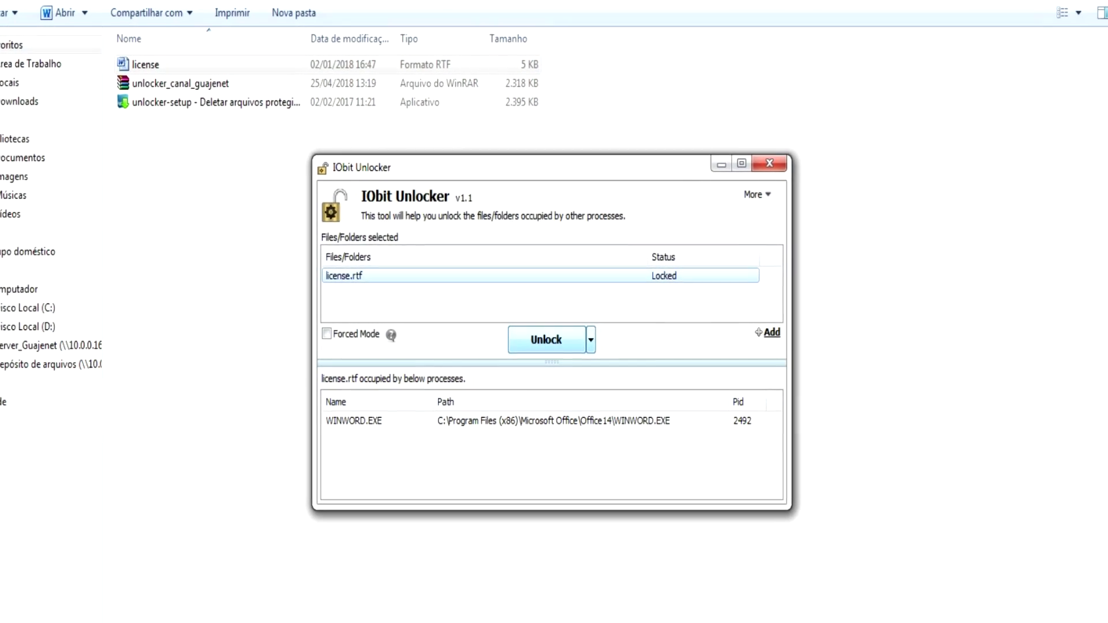
click(590, 339)
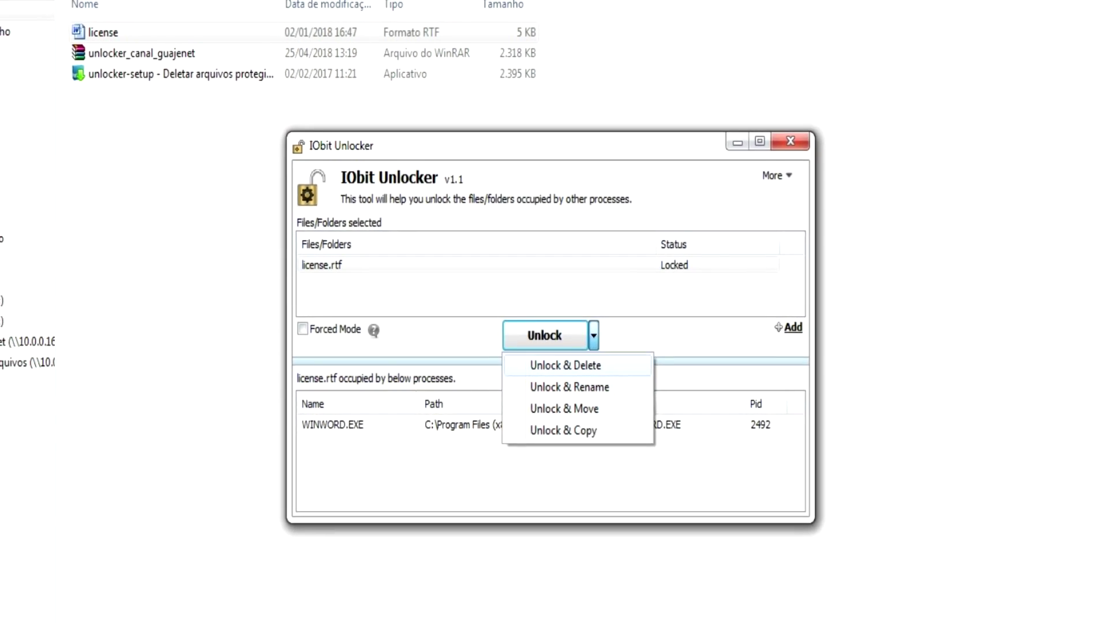
click(565, 365)
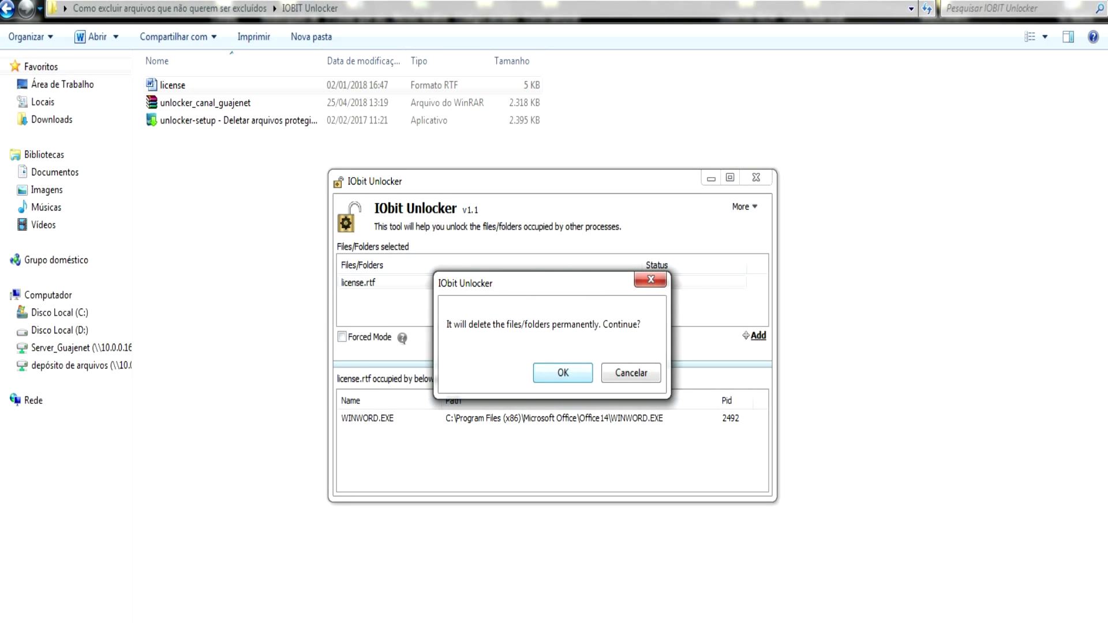
click(565, 372)
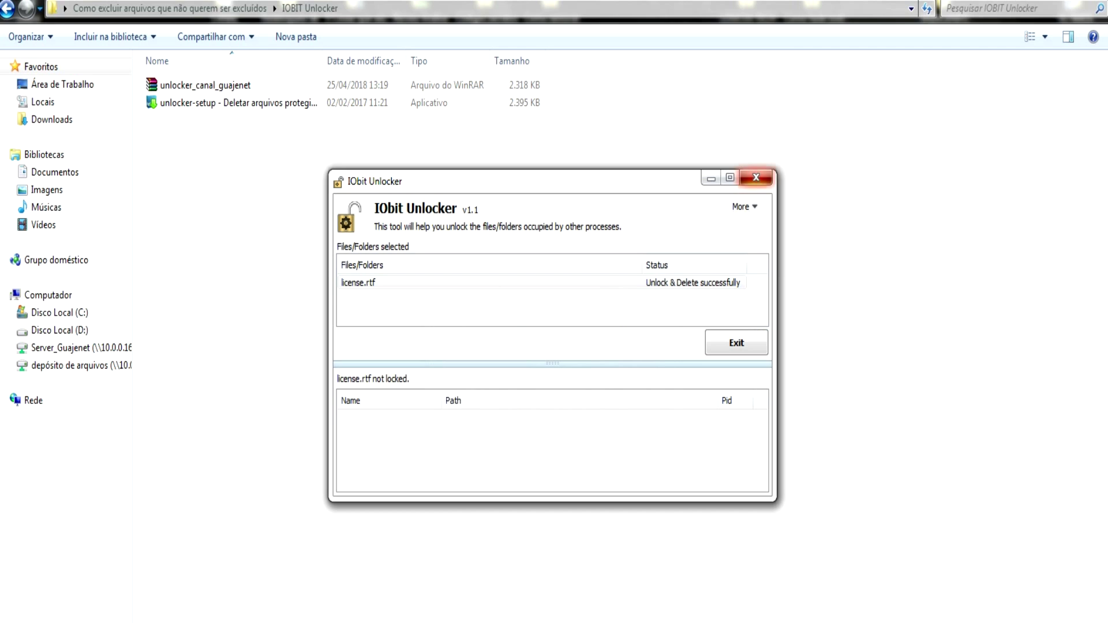
click(756, 177)
Step: Refresh the IOBIT Unlocker folder's contents and select the unlocker-setup file
right_click(204, 178)
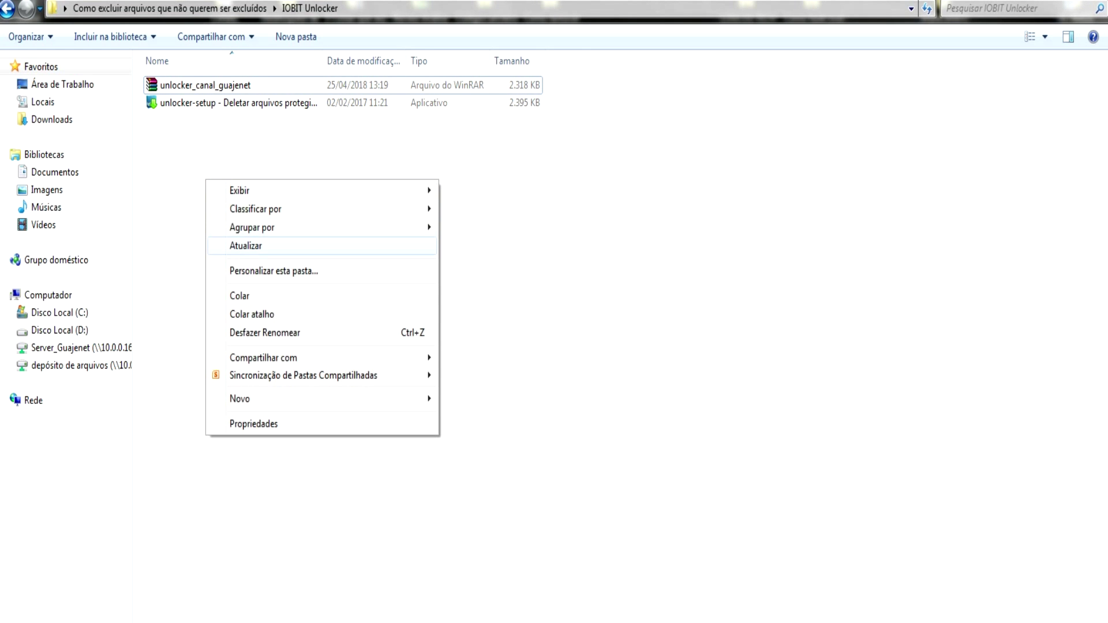
click(243, 243)
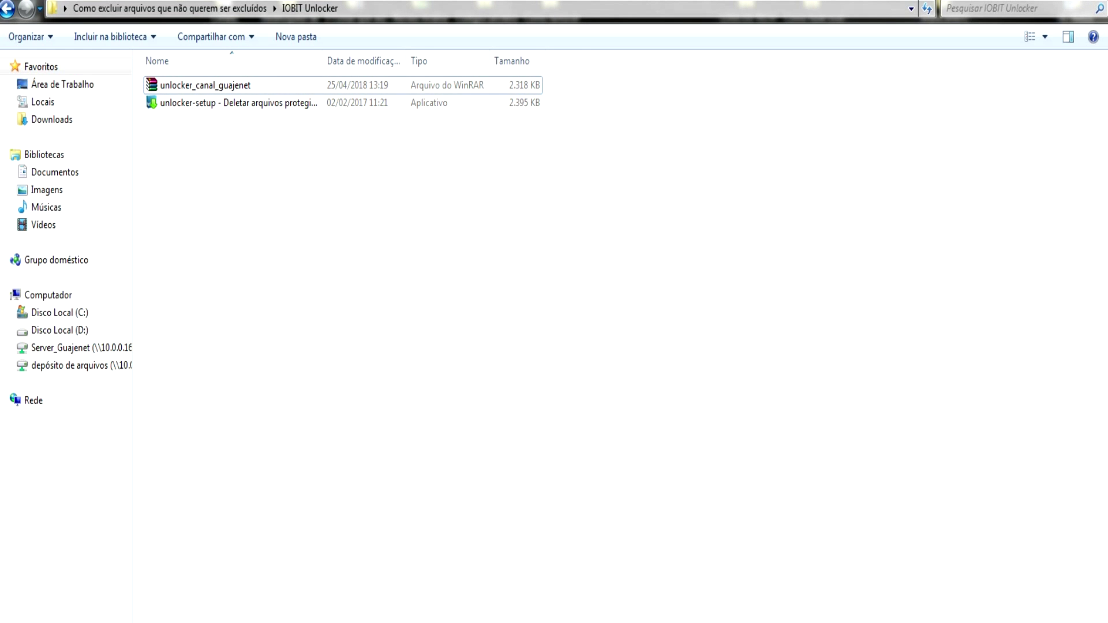
key(alt+Tab)
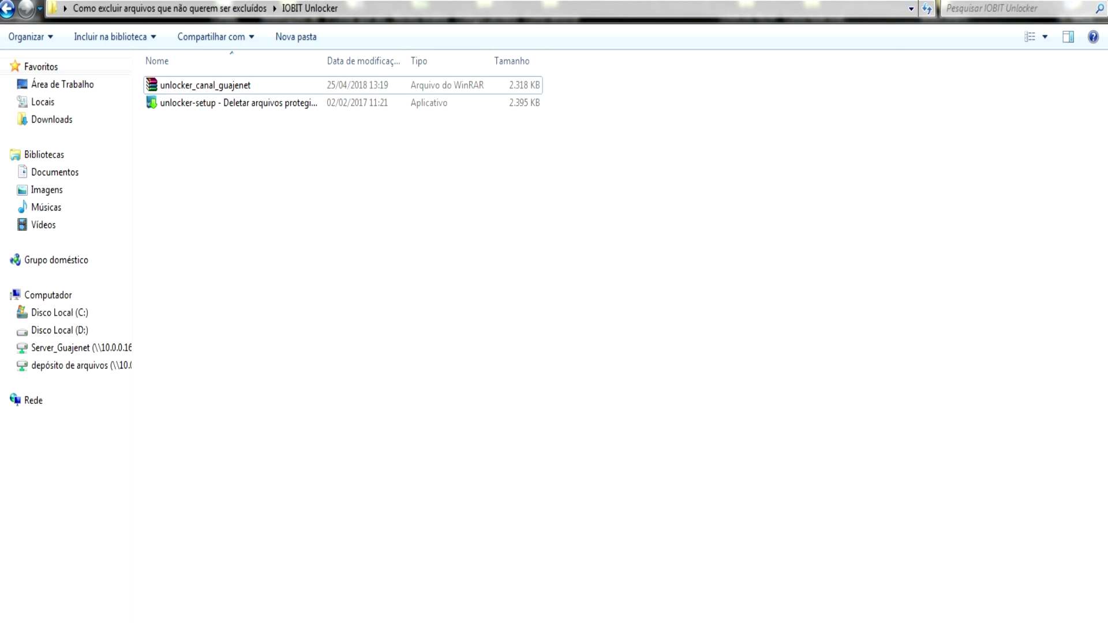
click(239, 102)
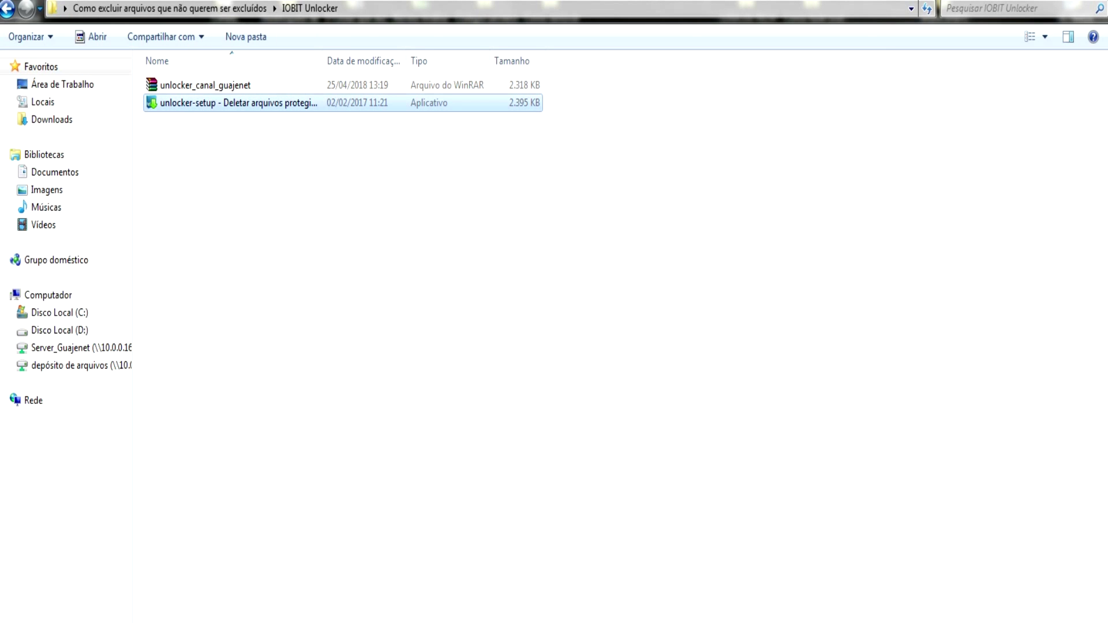